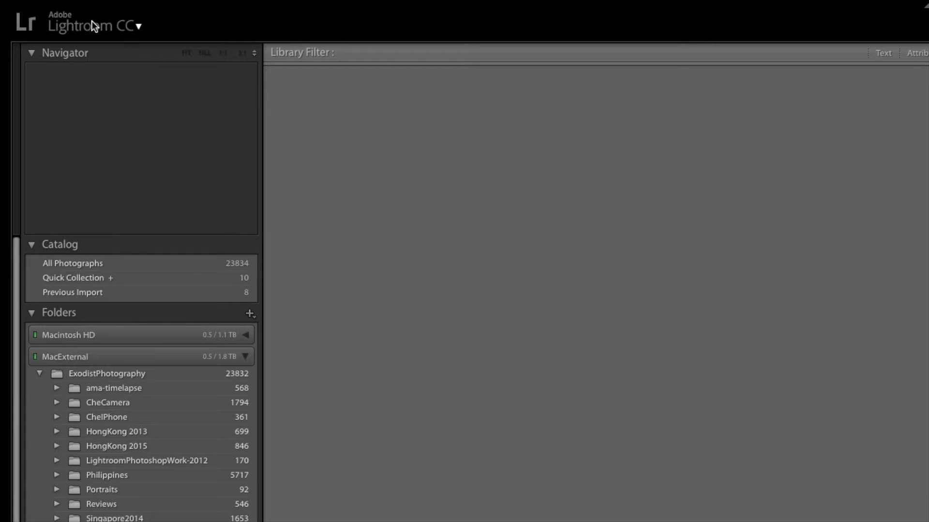
Choose Edit Identity Plate... from the identity plate menu, after briefly opening the activity status menu.
click(140, 27)
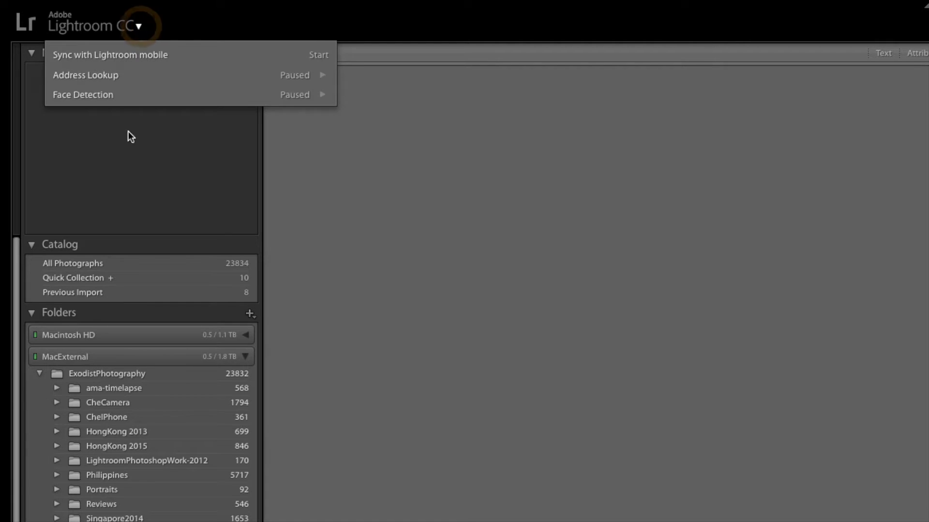
click(376, 233)
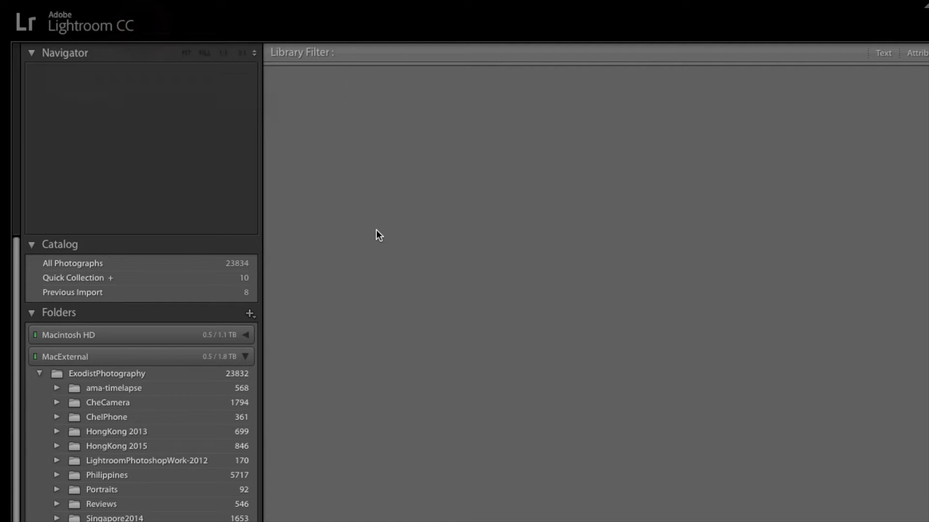
click(155, 20)
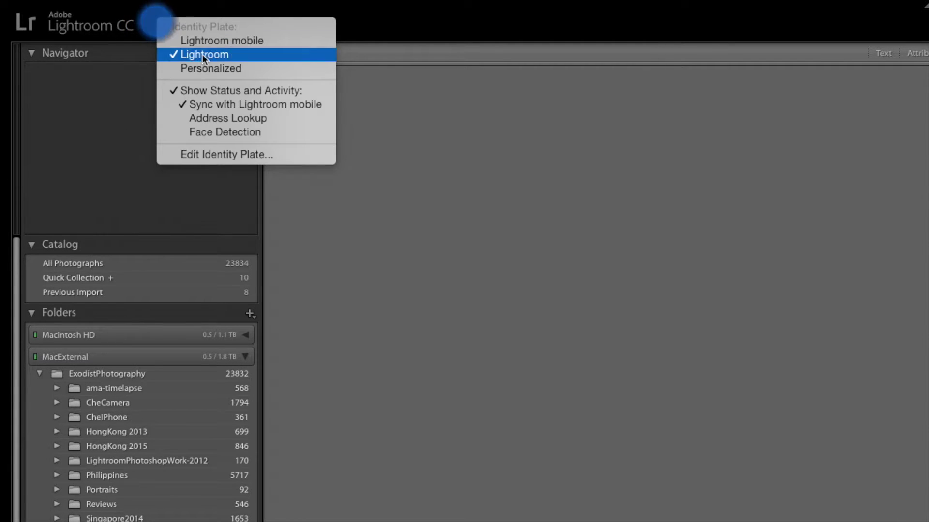
click(210, 155)
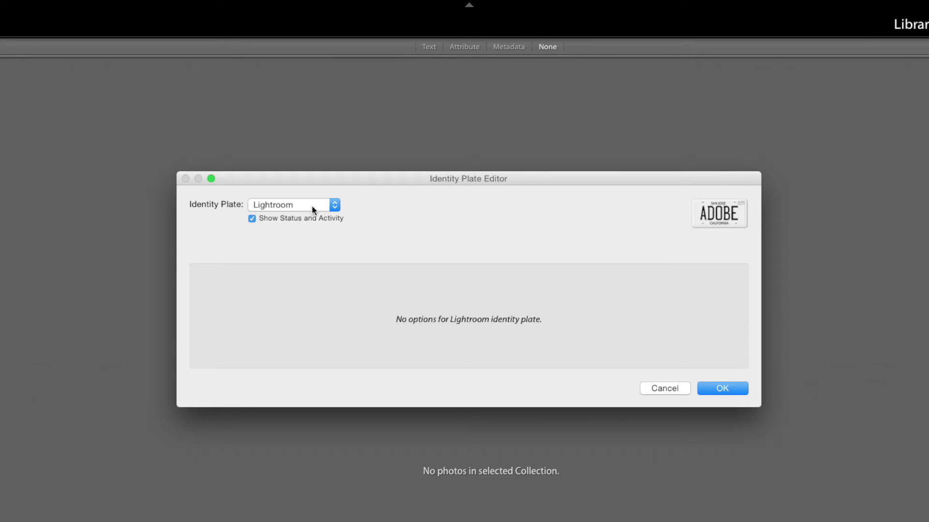
Set the identity plate type to Personalized, after briefly trying Lightroom mobile.
click(334, 206)
click(328, 194)
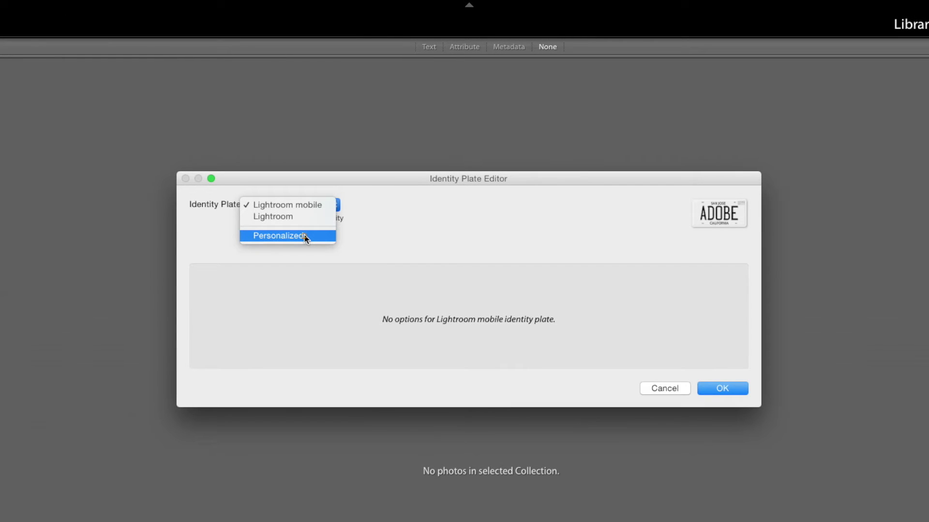
click(278, 236)
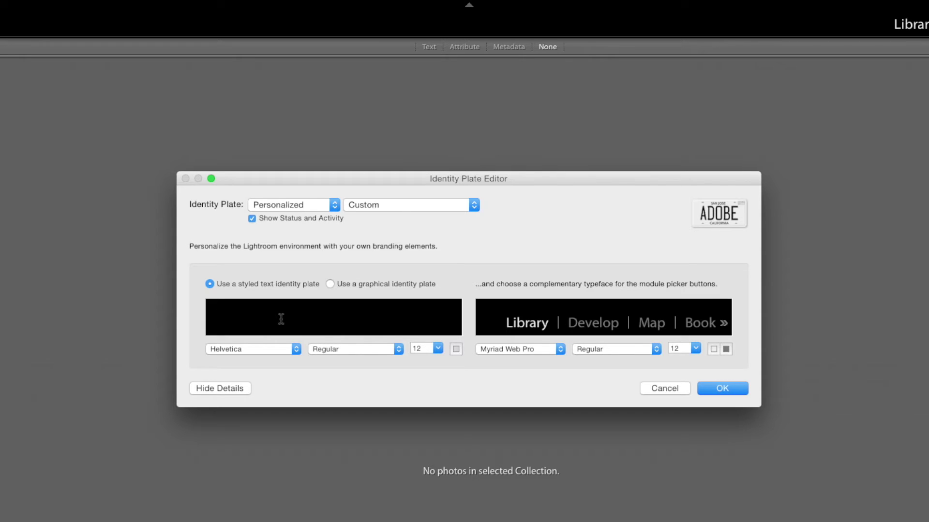
text(www.ExodistPhoto.com)
drag(308, 322, 219, 316)
click(296, 350)
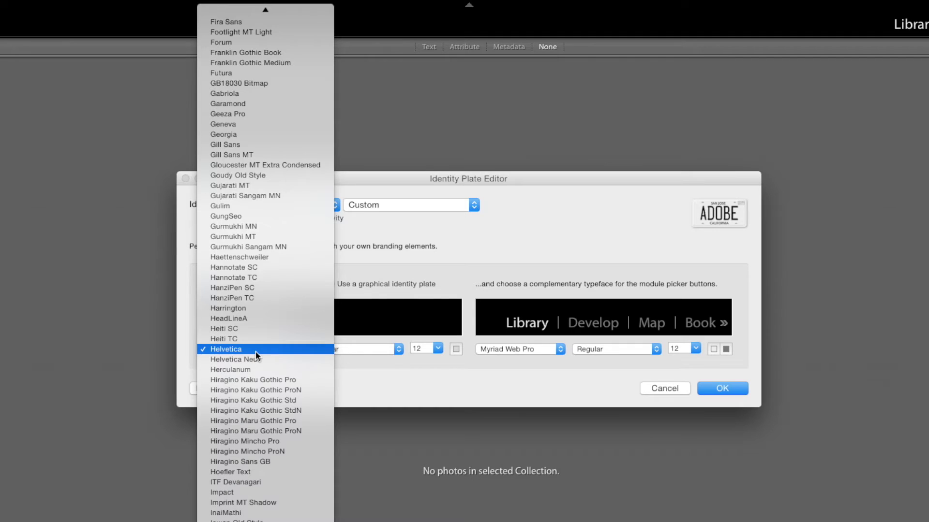
key(c)
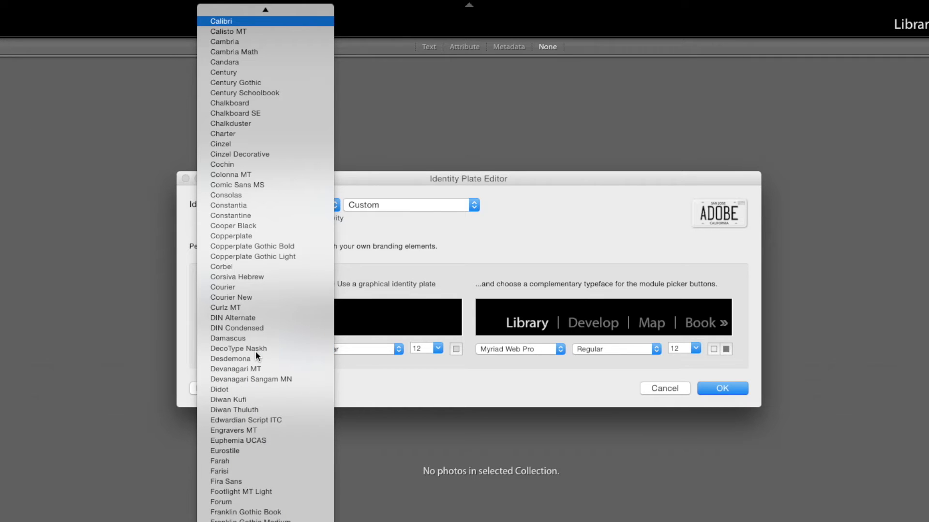
click(248, 144)
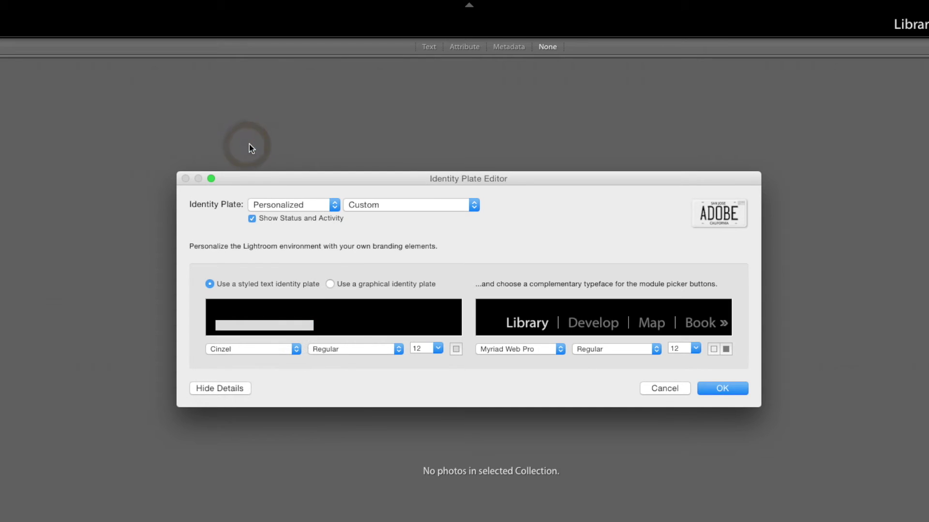
Make the plate text Bold at size 36.
click(398, 350)
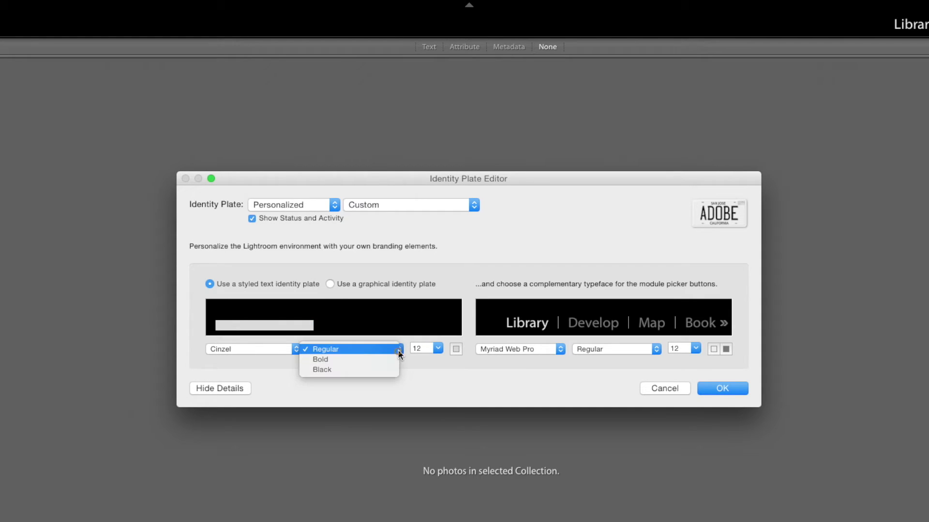
click(375, 361)
click(438, 348)
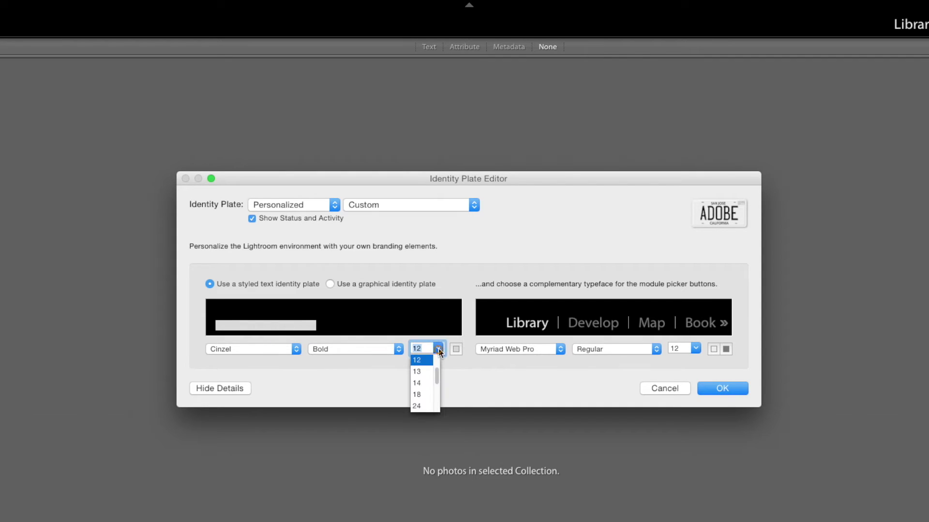
scroll(428, 376, down, 3)
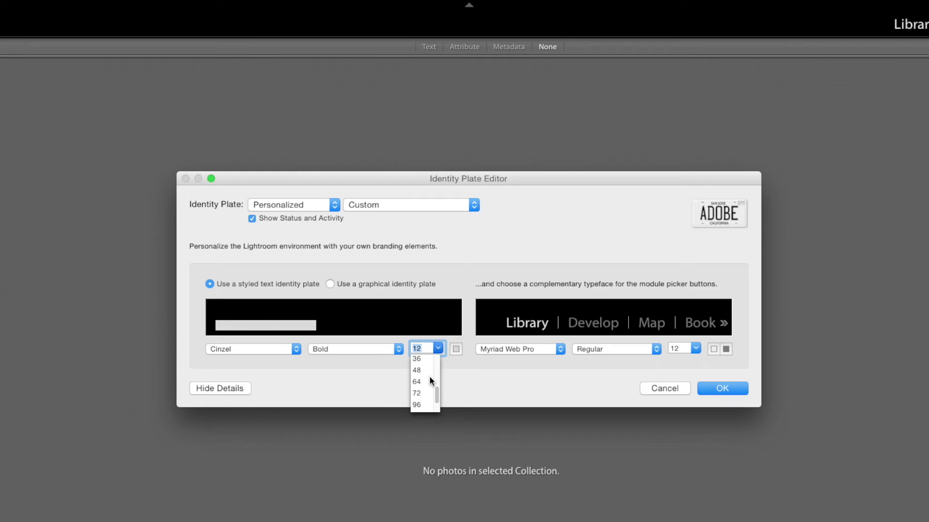
click(423, 366)
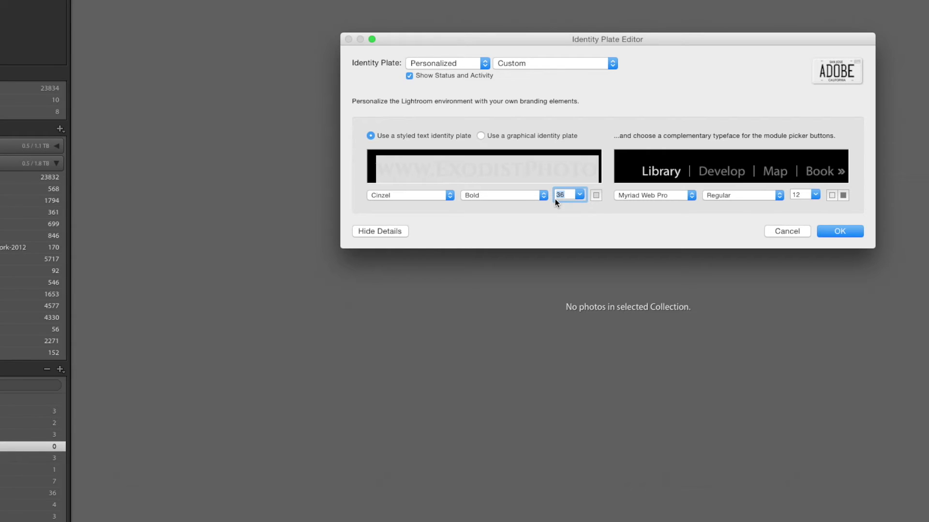
Colour the identity plate text gold.
click(597, 195)
drag(192, 376, 201, 356)
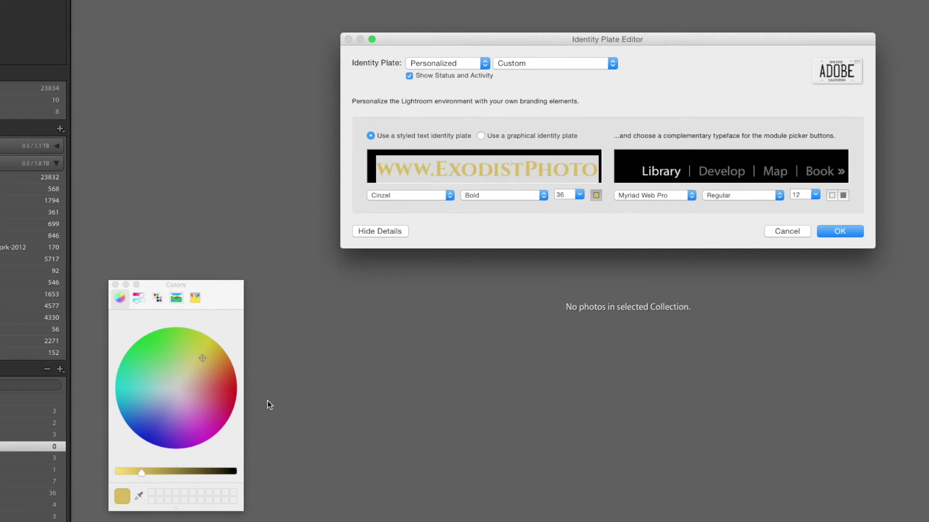
click(116, 284)
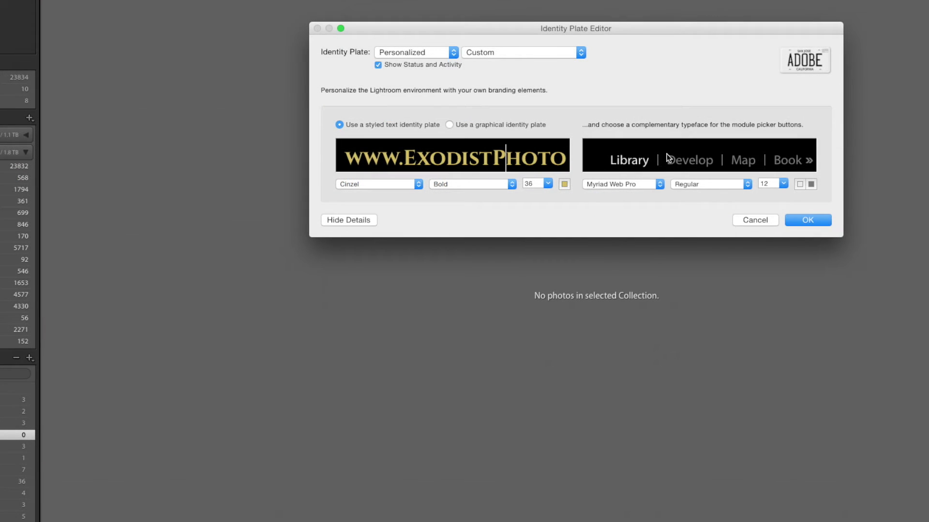
Colour the active module name cyan-blue, after briefly trying yellow.
click(799, 185)
drag(173, 353, 173, 342)
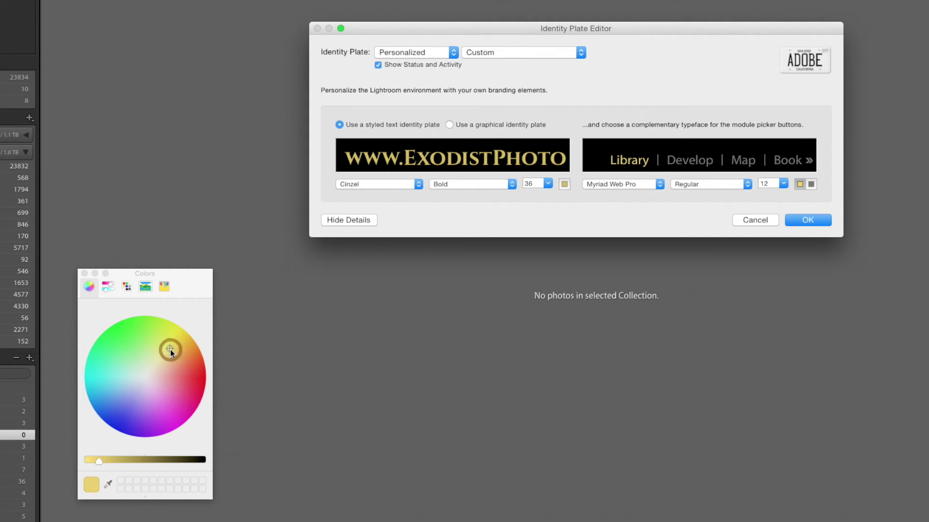
click(84, 273)
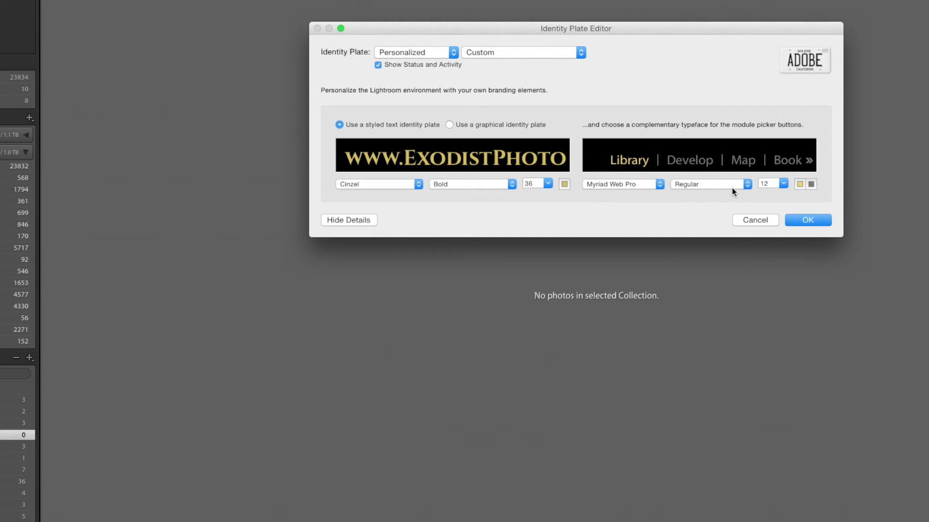
click(799, 184)
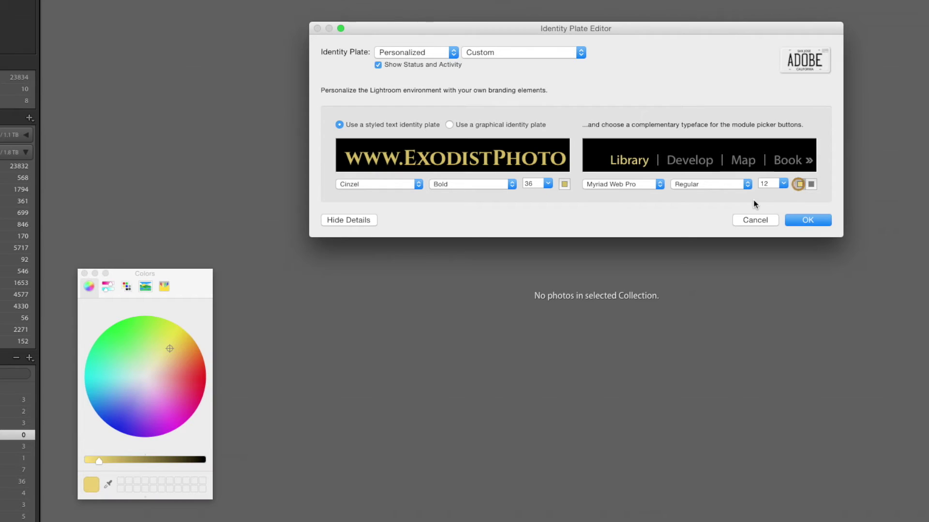
drag(107, 390, 100, 397)
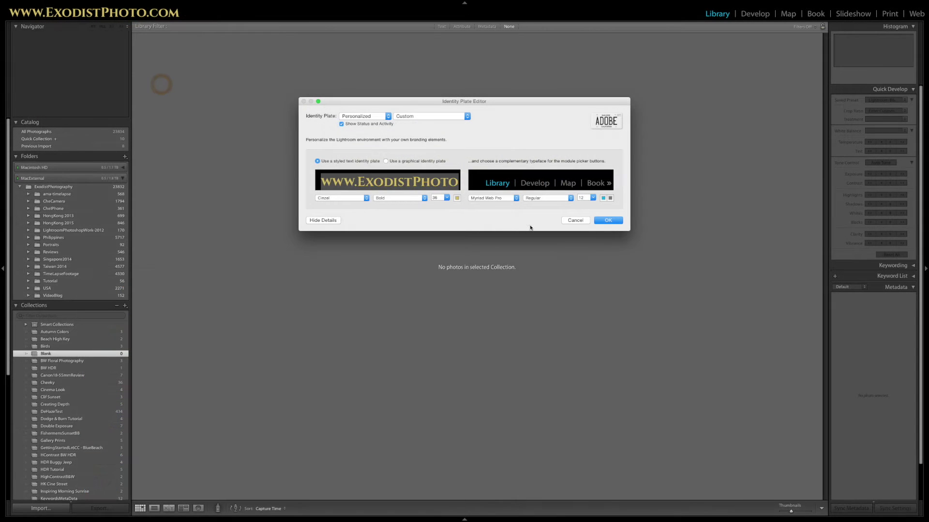
click(517, 219)
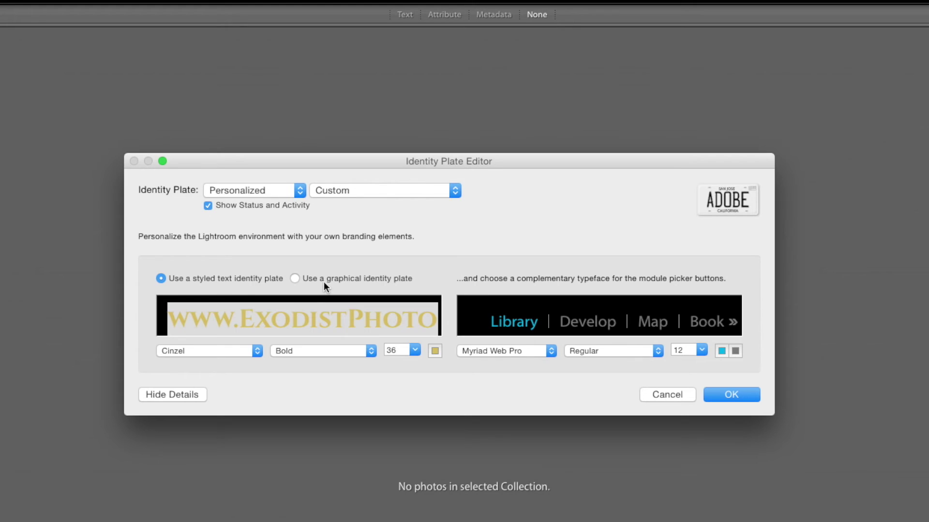
click(295, 279)
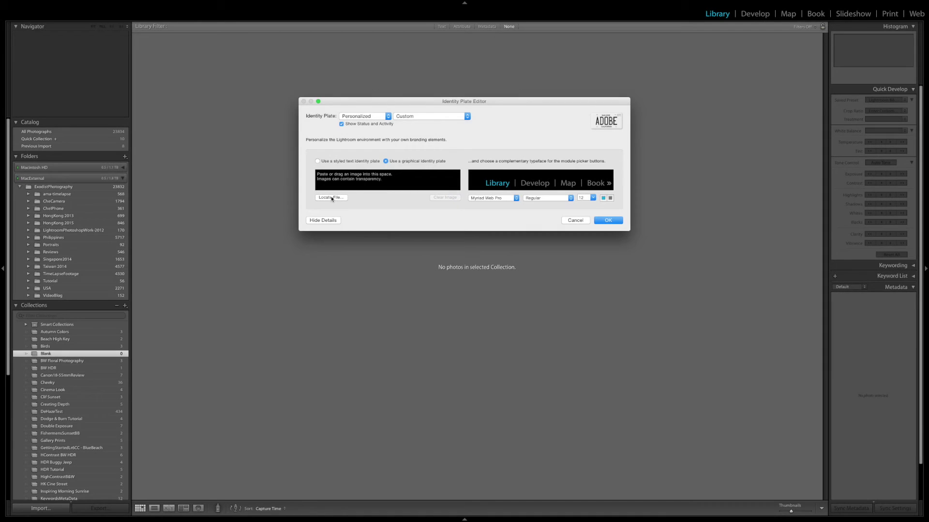
Load IdentityPlate-JPVC-1b.png from the Blog Art folder as the plate logo.
click(332, 198)
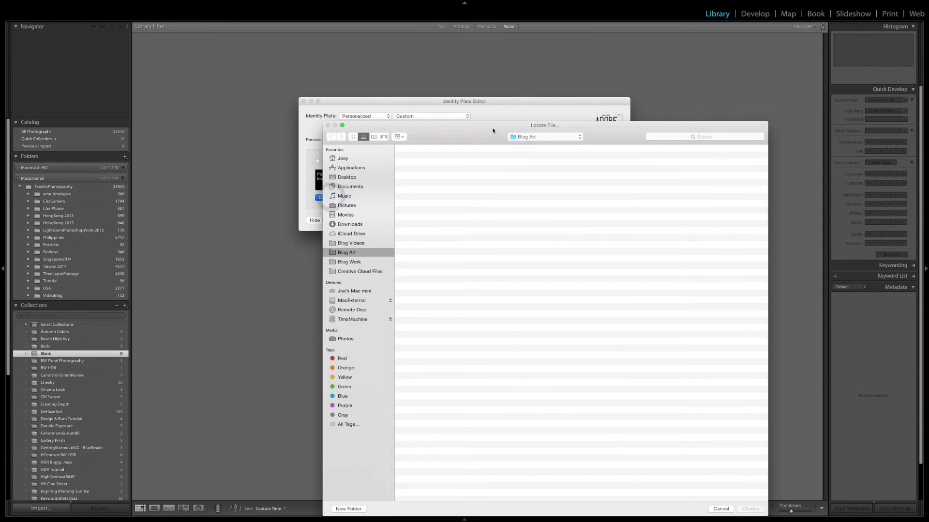
drag(493, 130, 414, 87)
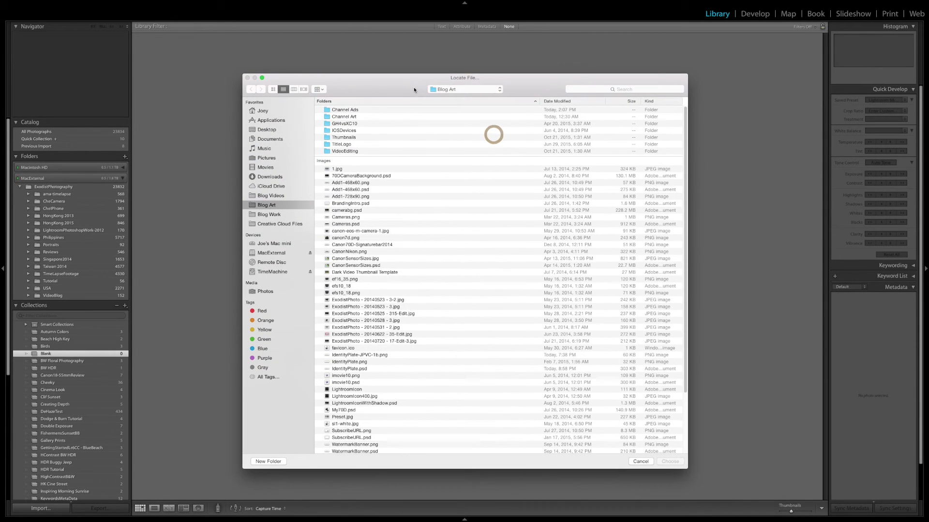
click(266, 139)
click(270, 204)
scroll(391, 226, down, 1)
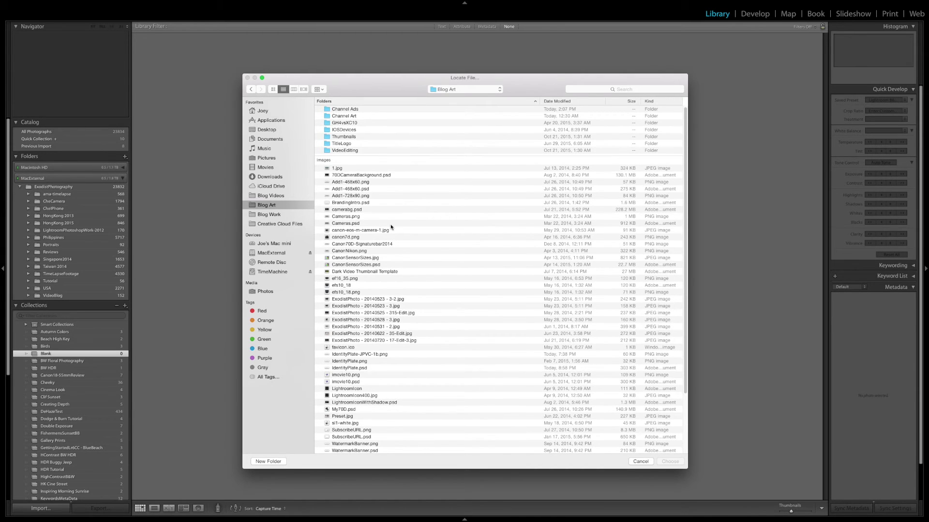
scroll(391, 227, down, 3)
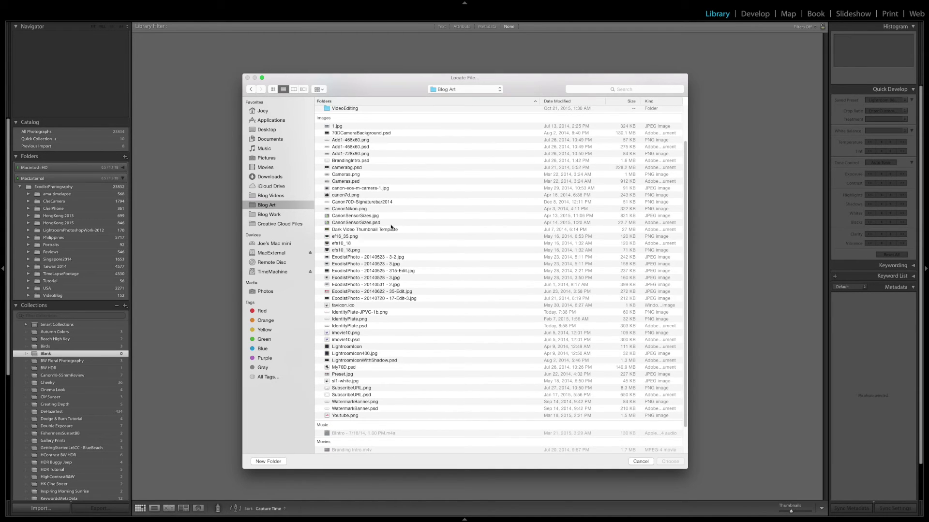
click(371, 312)
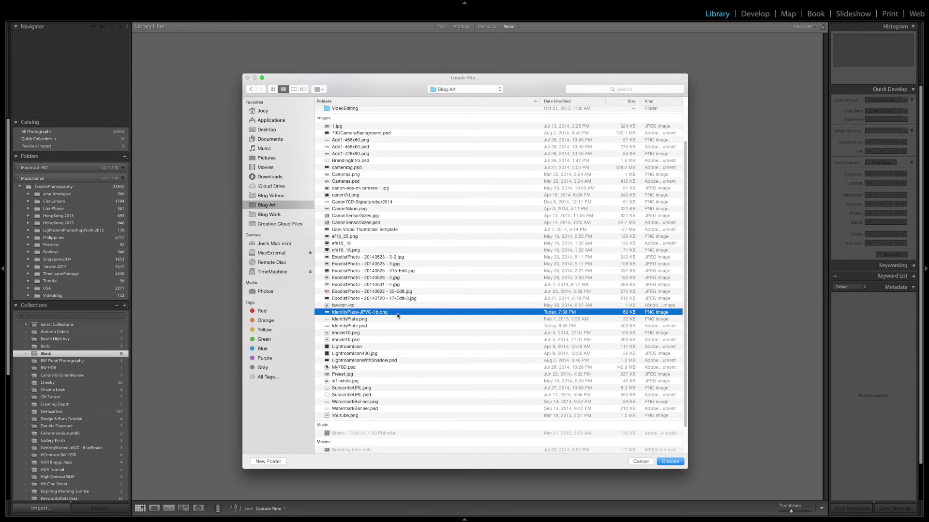
click(670, 462)
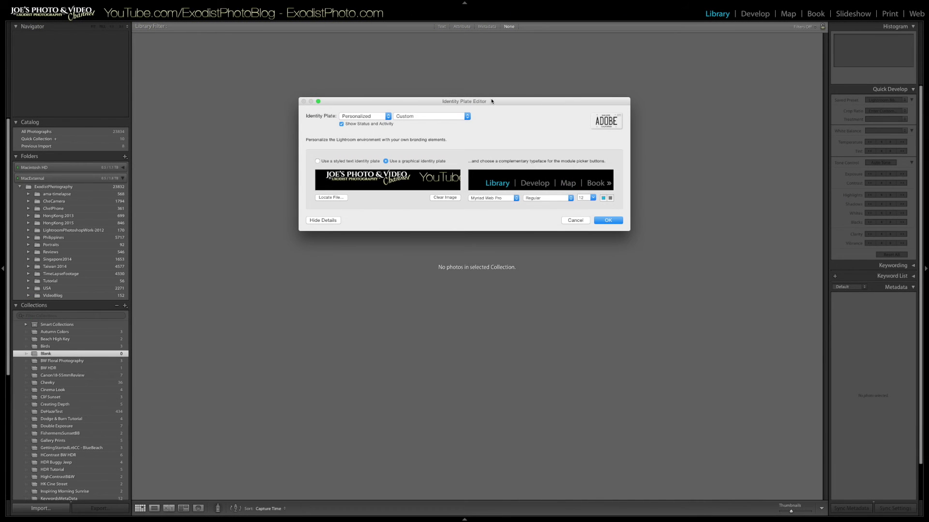
Reposition the Identity Plate Editor window slightly.
drag(489, 103, 487, 106)
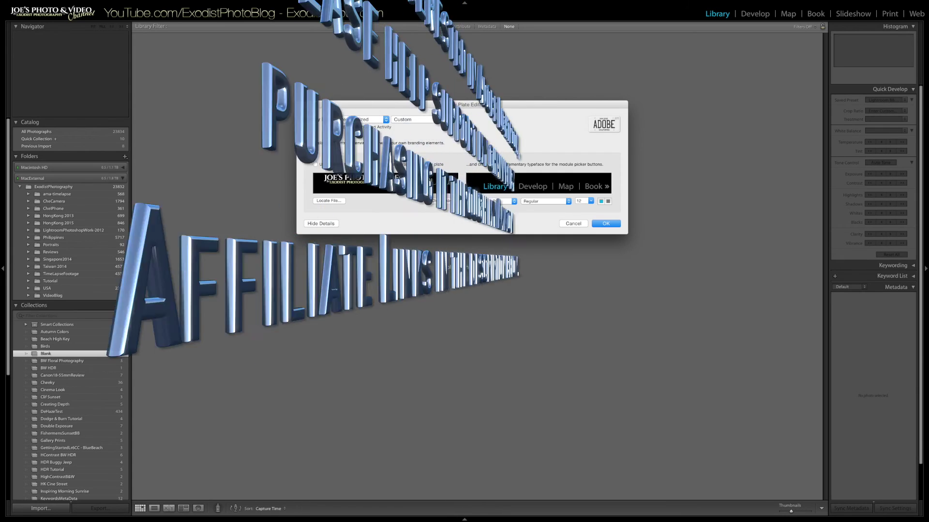
Apply the logo banner identity plate with OK.
click(605, 224)
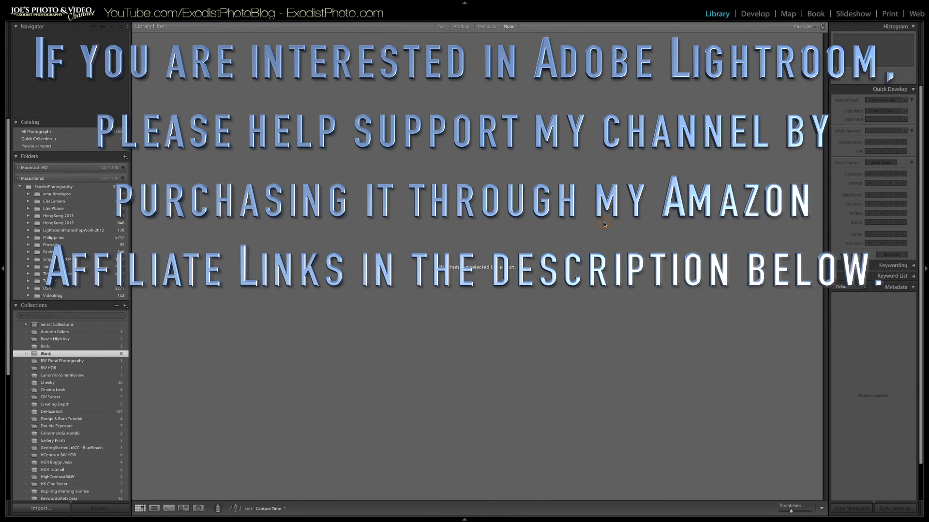